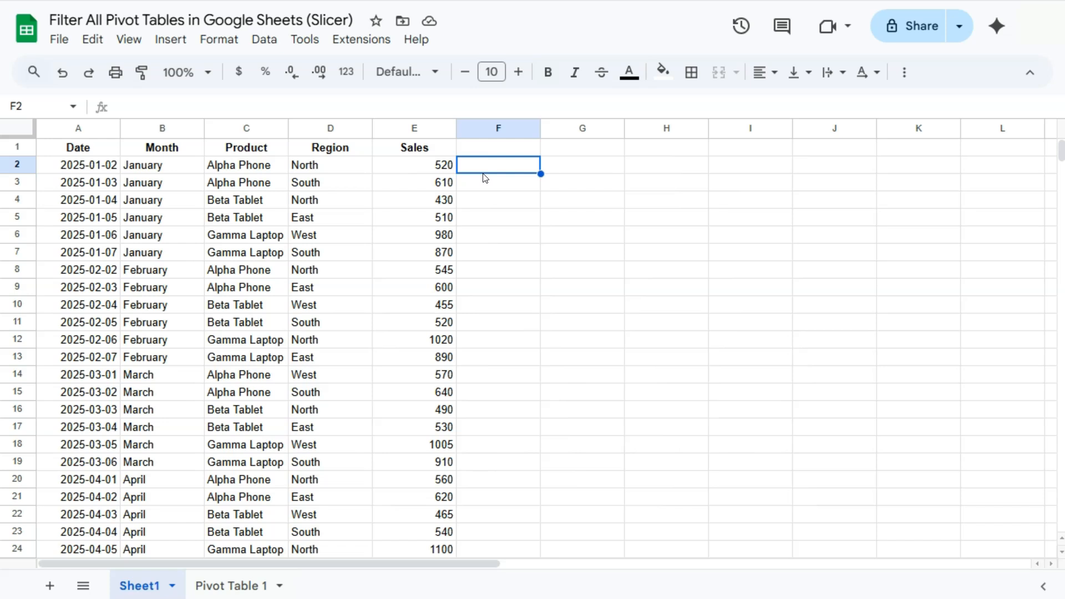
# - Examine the row, column, value and filter settings of the product pivot table on the Pivot Table 1 sheet
pyautogui.click(232, 586)
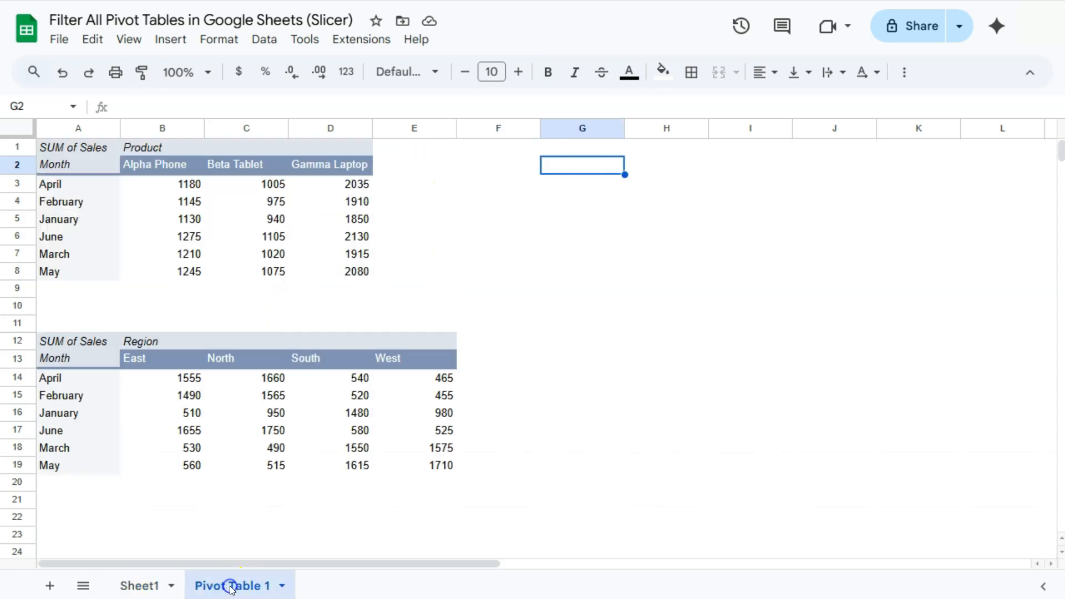
pyautogui.click(225, 587)
pyautogui.click(145, 592)
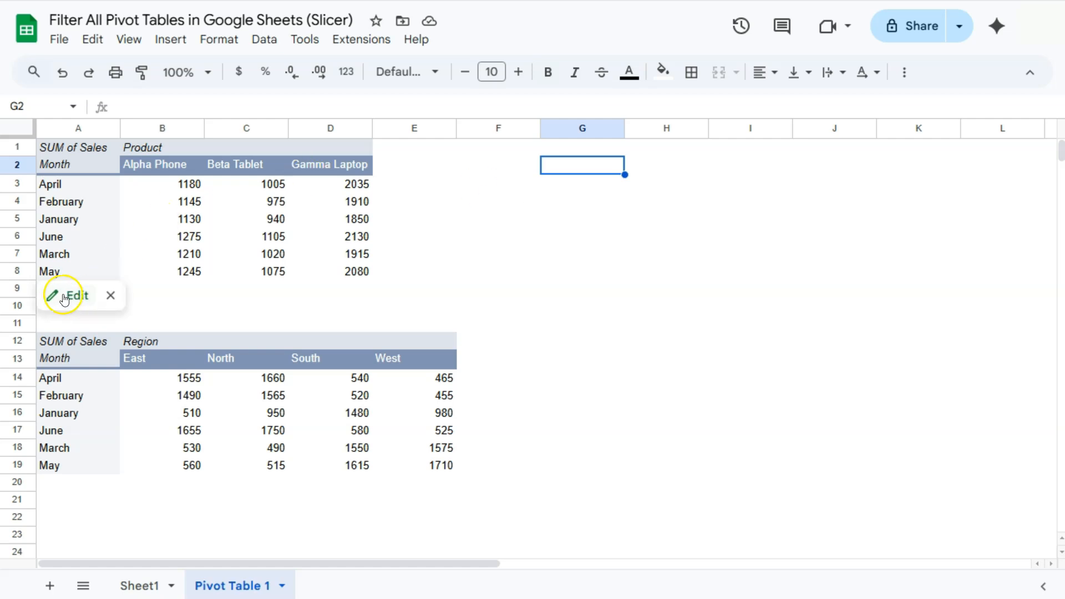
pyautogui.click(61, 297)
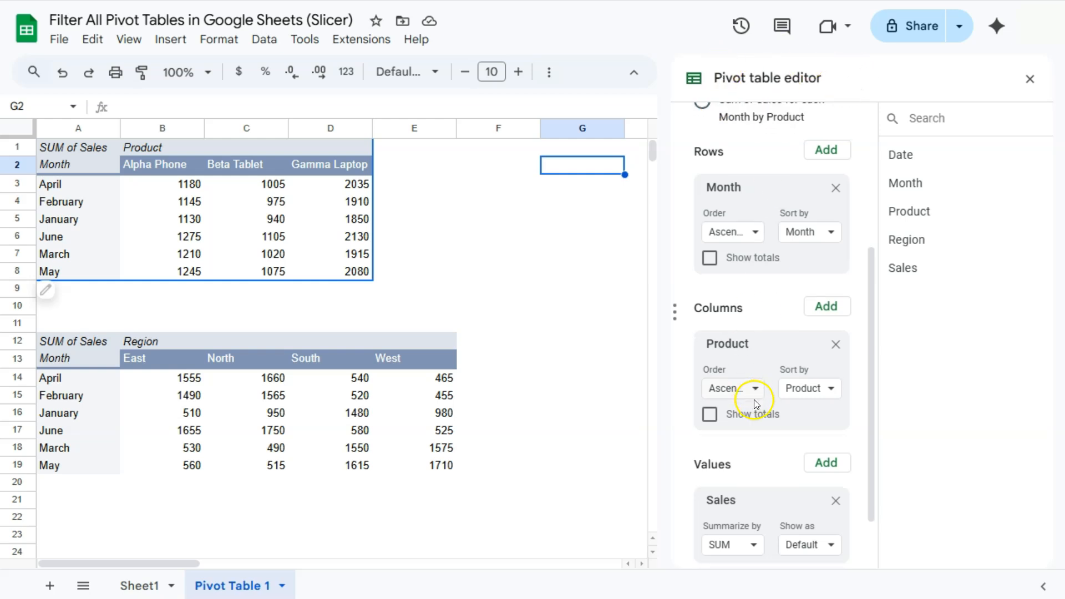
pyautogui.scroll(-3, 749, 405)
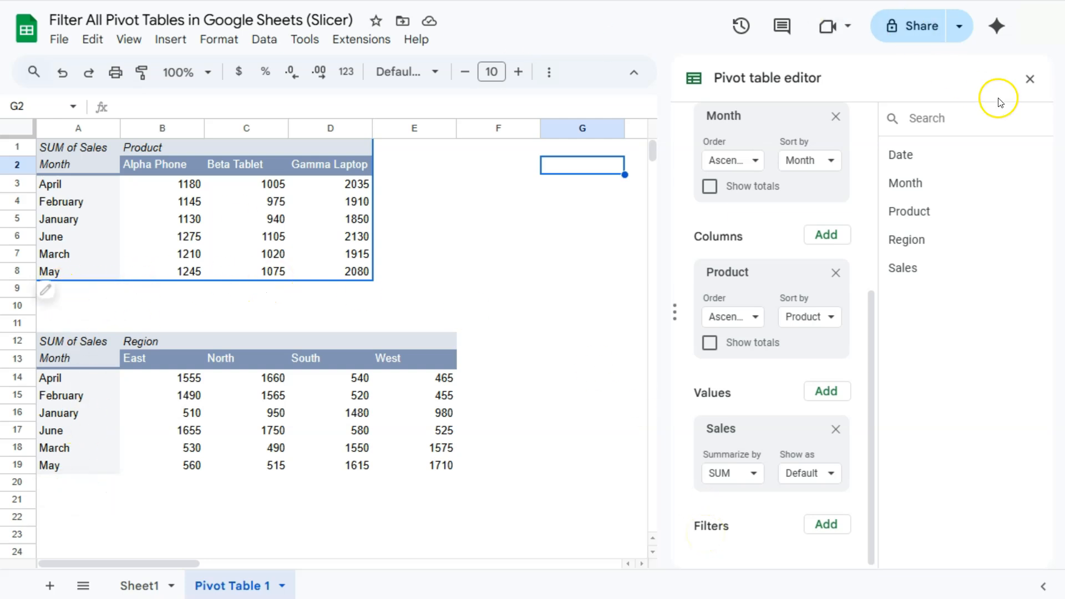
pyautogui.click(1030, 79)
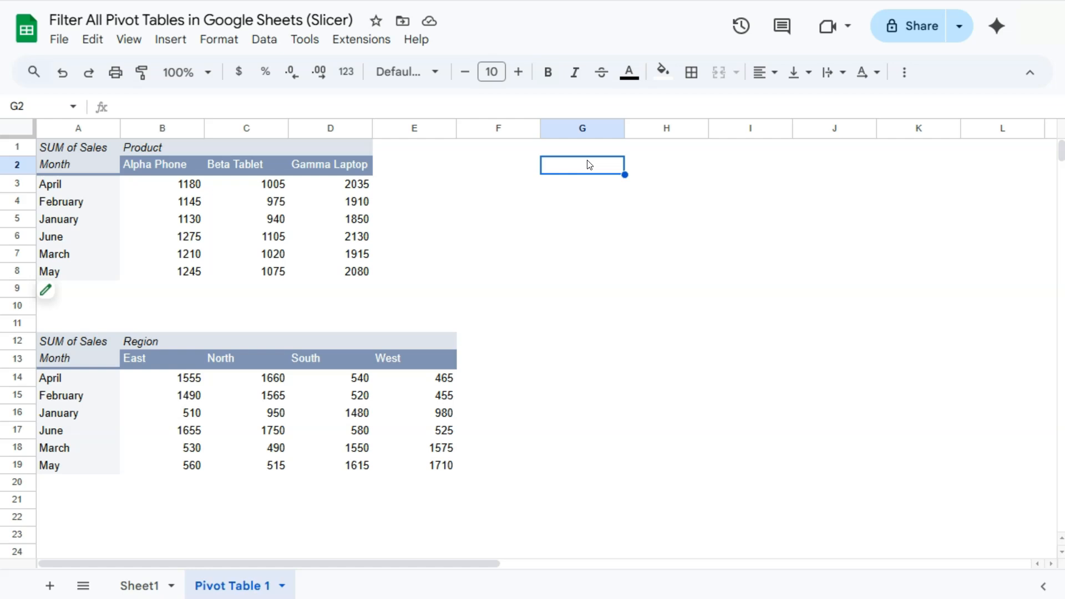
# - Add a slicer on data range Sheet1!A1:E37 for the Month column, placed beside the product pivot table
pyautogui.click(259, 44)
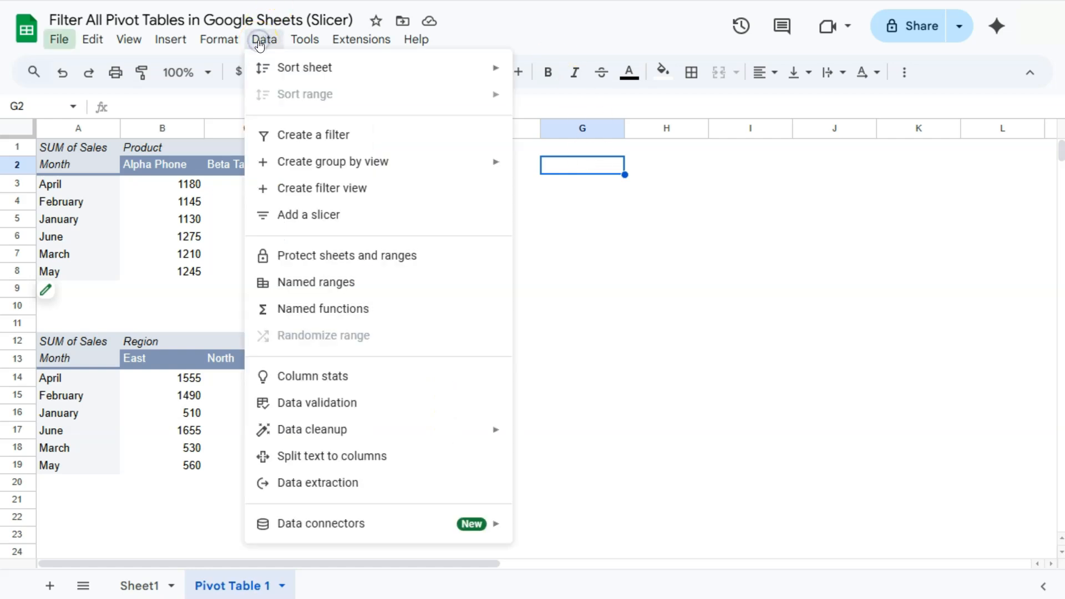
pyautogui.click(317, 222)
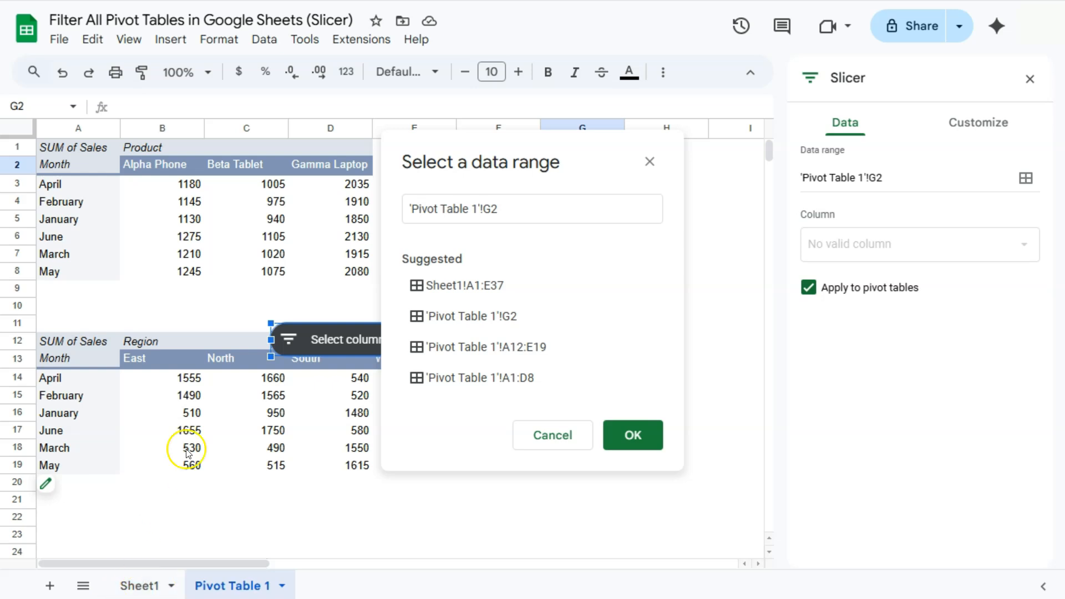
pyautogui.click(468, 284)
pyautogui.click(631, 435)
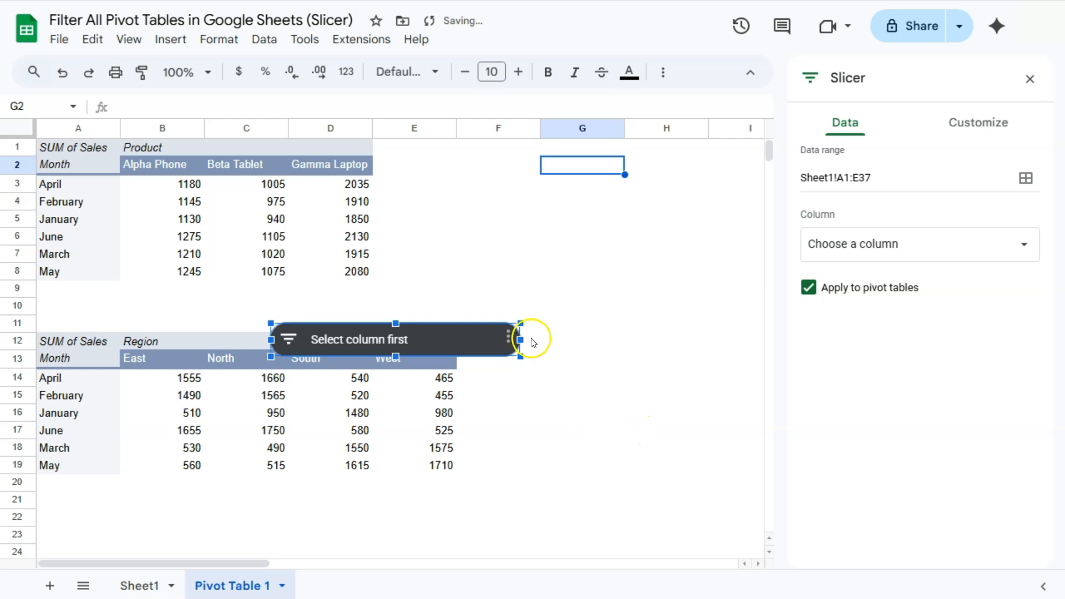
pyautogui.moveTo(471, 340); pyautogui.dragTo(626, 167)
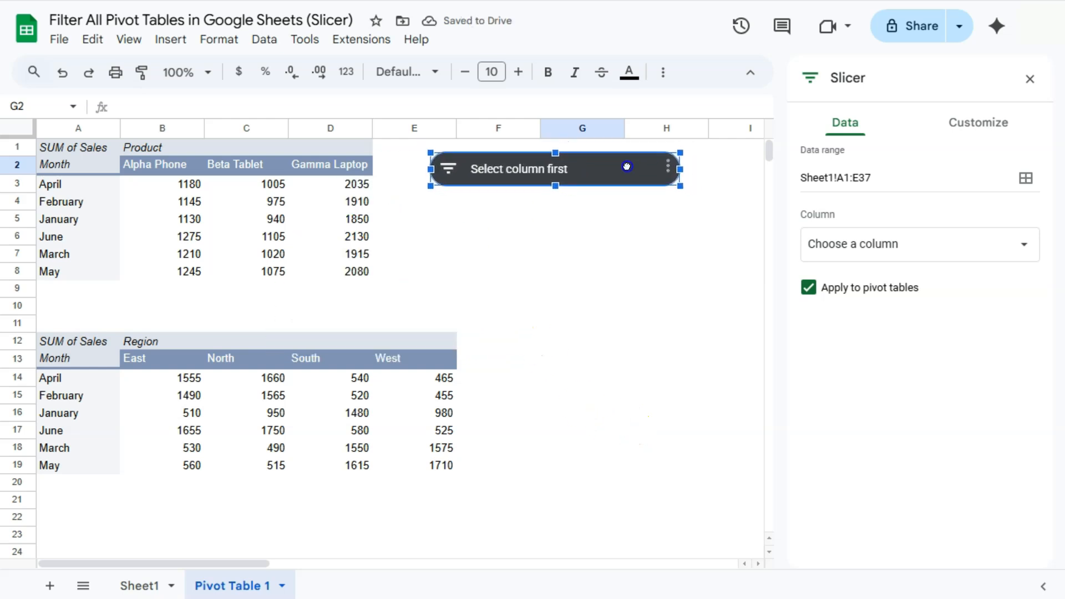
pyautogui.click(847, 245)
pyautogui.click(847, 245)
pyautogui.click(848, 266)
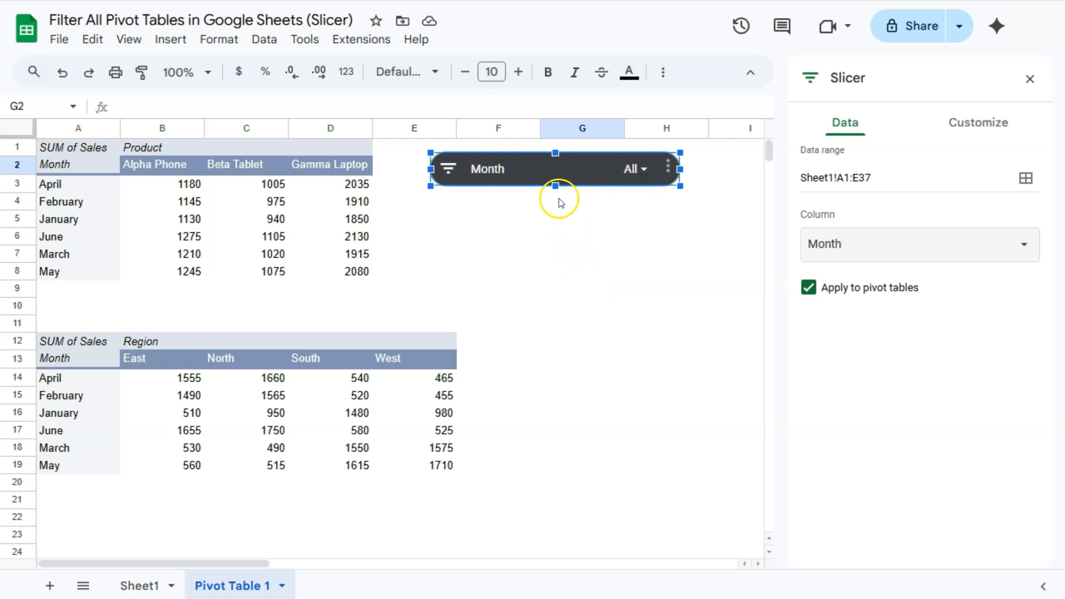
# - Filter the Month slicer to show only April, May and June
pyautogui.click(646, 172)
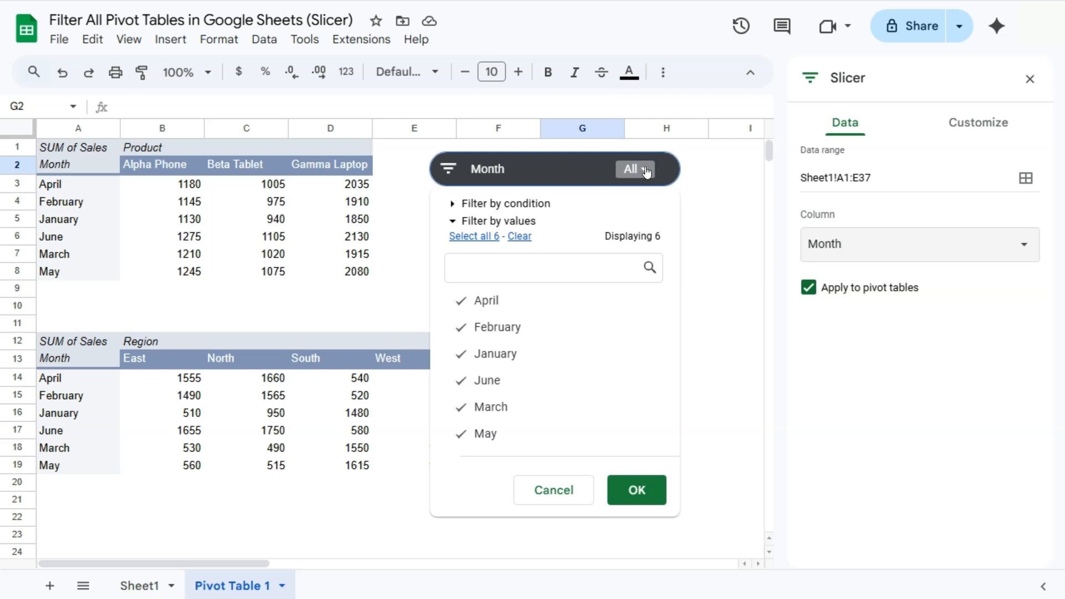
pyautogui.click(519, 236)
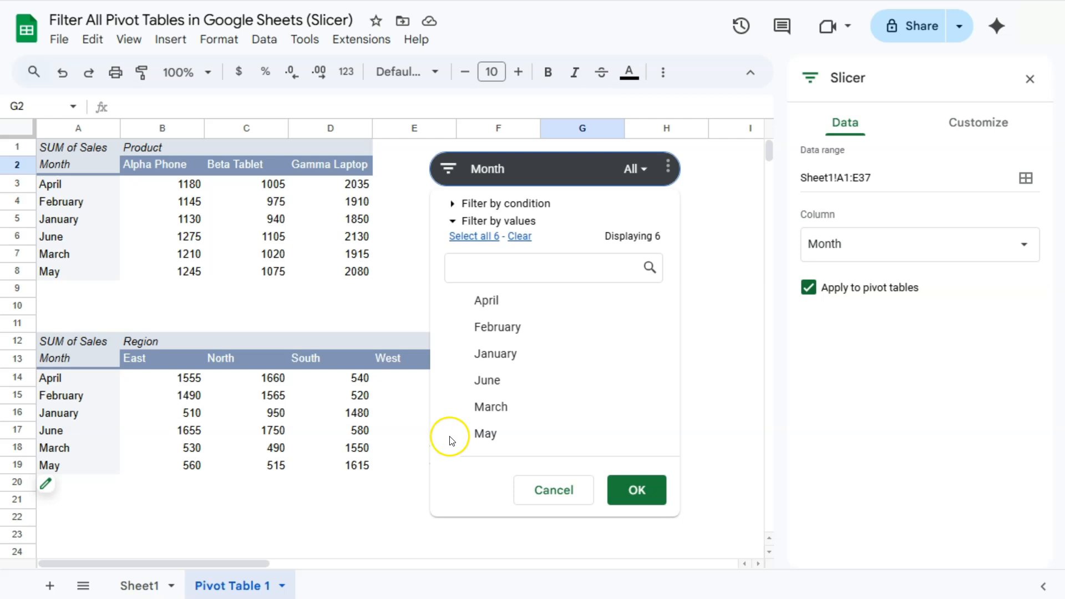
pyautogui.click(490, 301)
pyautogui.click(492, 433)
pyautogui.click(493, 381)
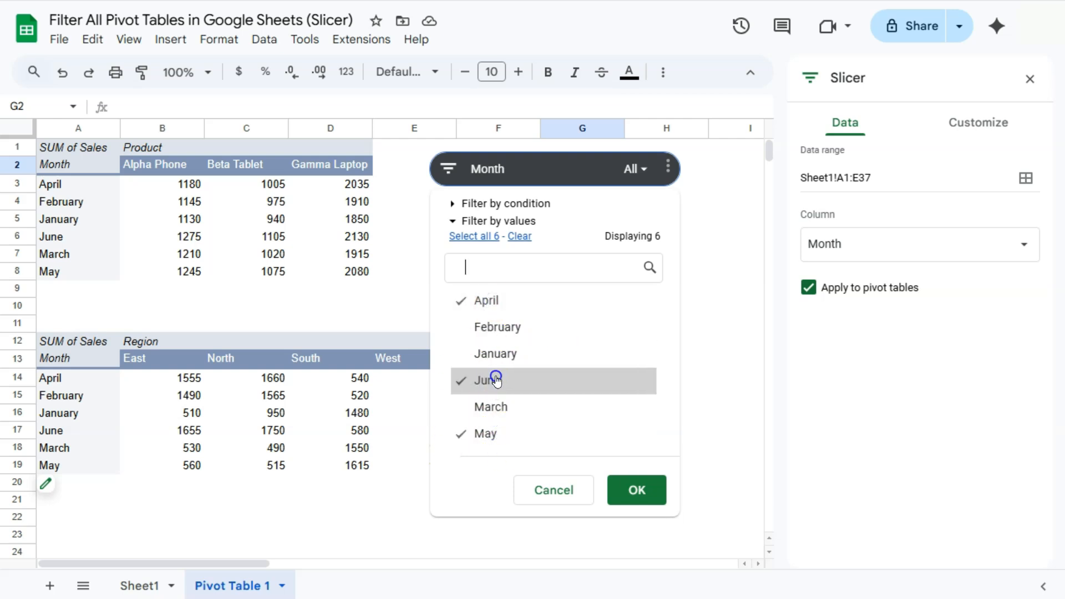
pyautogui.click(638, 488)
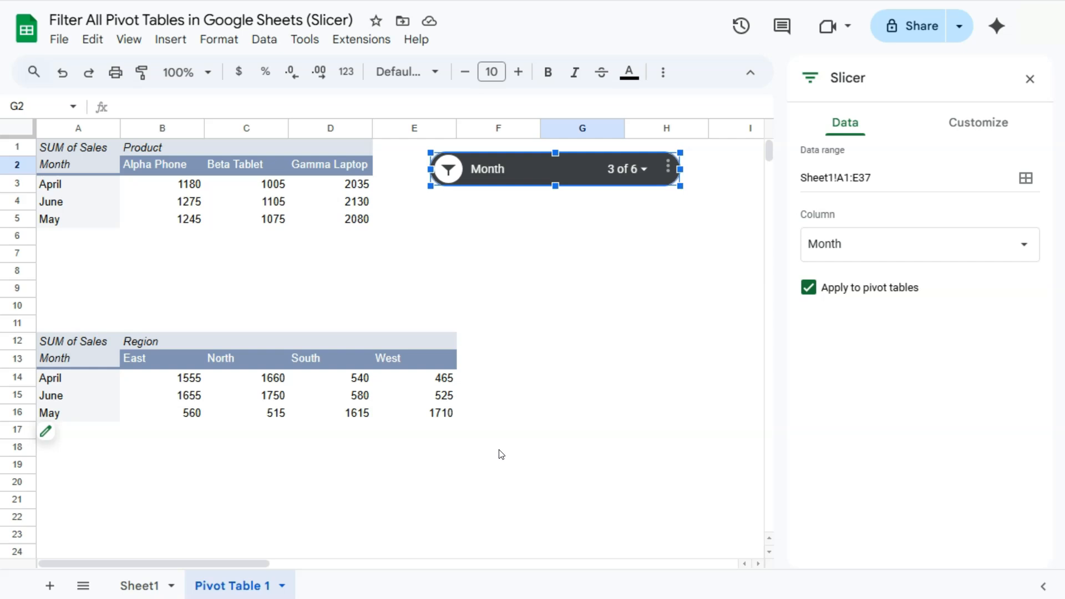
# - Switch the Month slicer's application to pivot tables off and back on
pyautogui.click(553, 410)
pyautogui.click(823, 298)
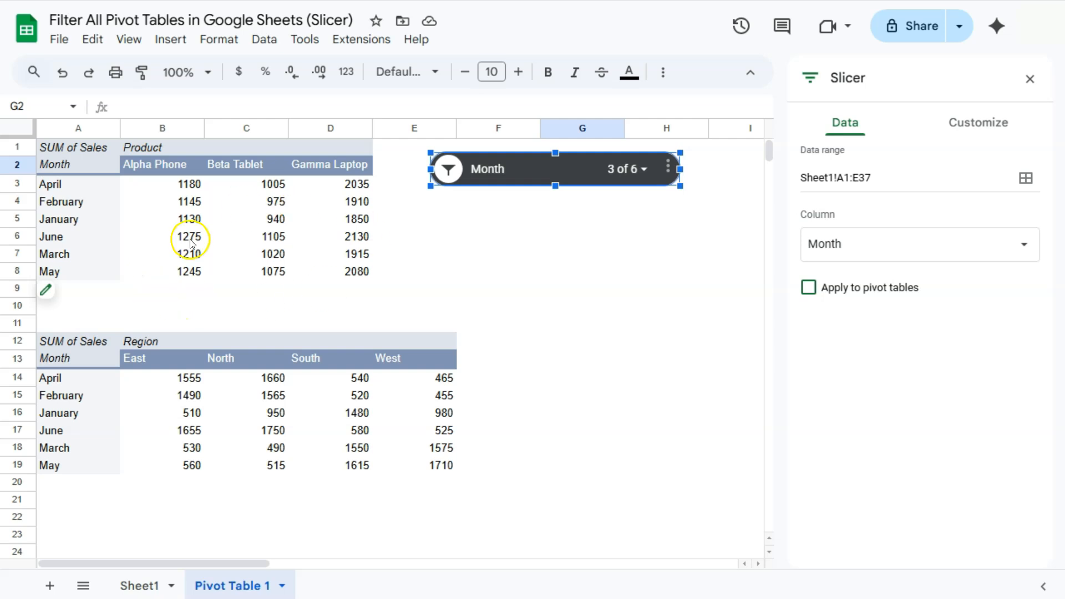
pyautogui.click(809, 288)
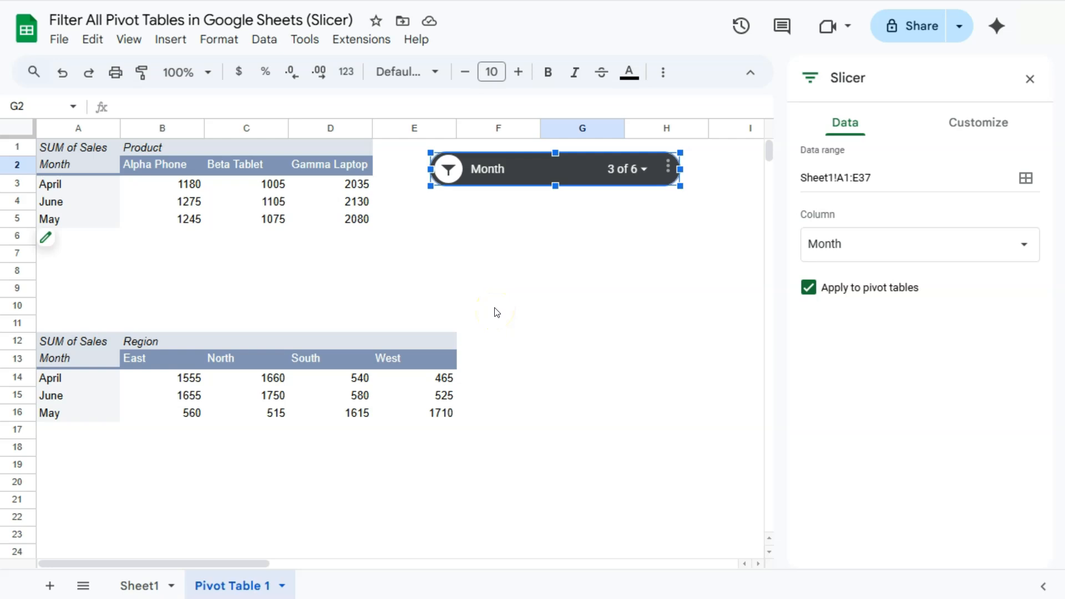
# - Add a second slicer on data range Sheet1!A1:E37 for the Product column, placed below the Month slicer
pyautogui.click(257, 42)
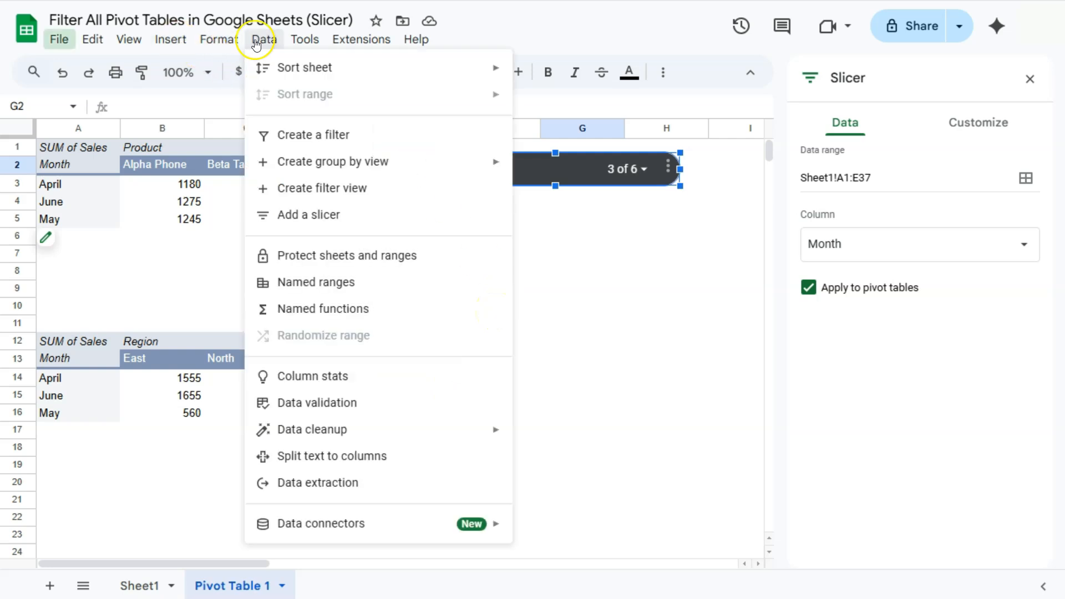
pyautogui.click(305, 213)
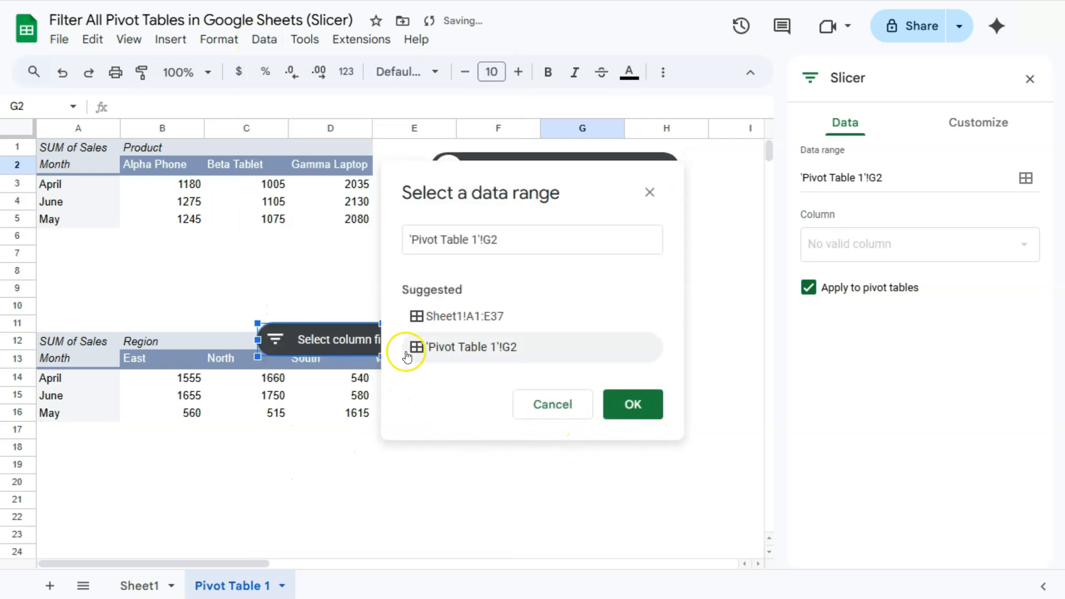
pyautogui.click(462, 316)
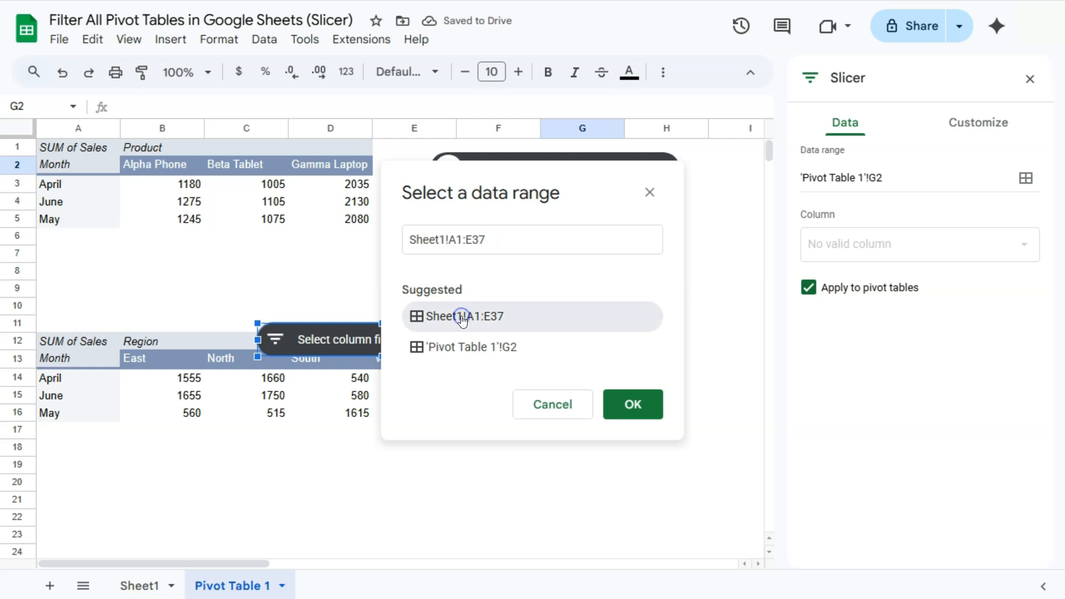
pyautogui.click(644, 407)
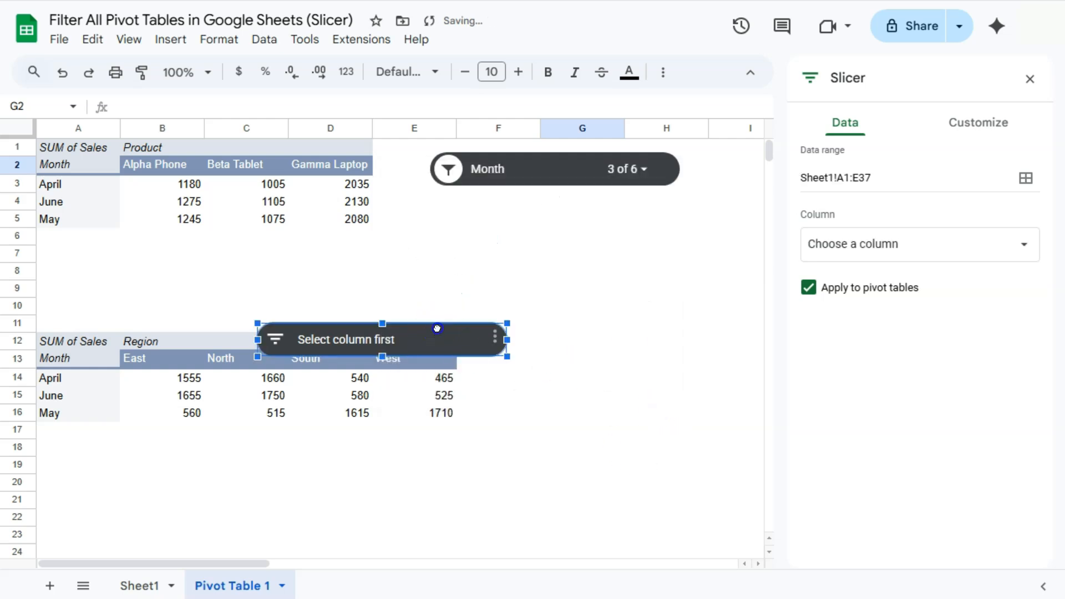
pyautogui.moveTo(441, 324); pyautogui.dragTo(621, 227)
pyautogui.click(850, 244)
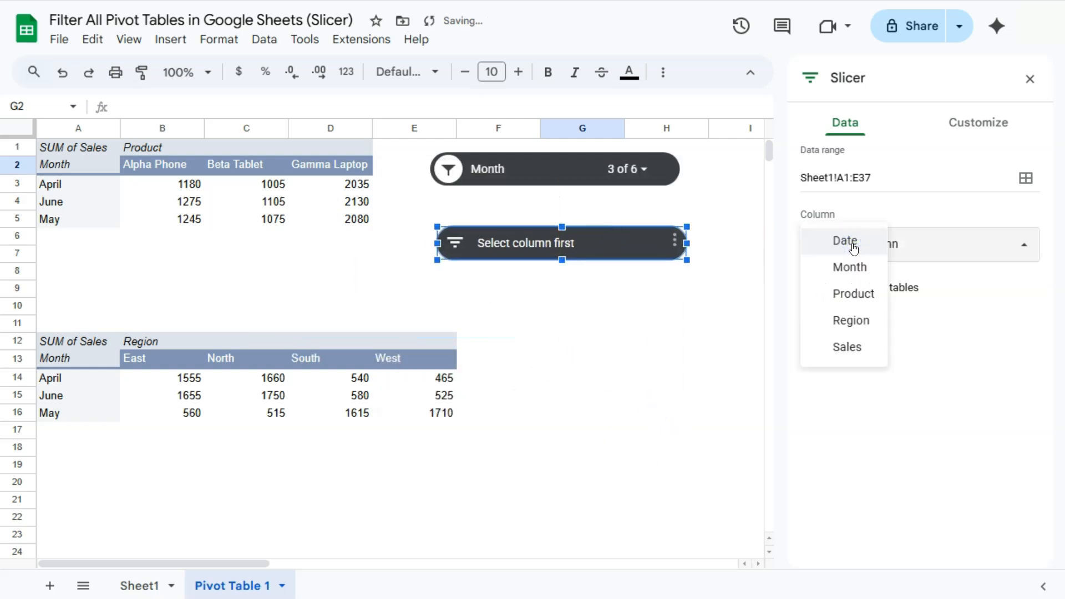
pyautogui.click(863, 295)
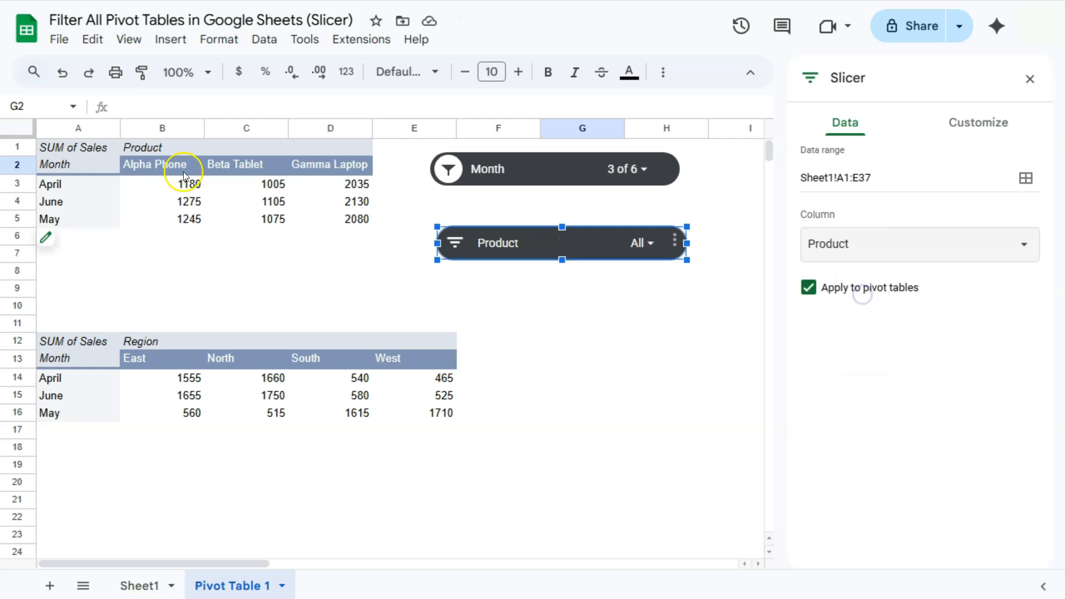
# - Filter the Product slicer to show only Alpha Phone by excluding Beta Tablet and Gamma Laptop
pyautogui.click(642, 243)
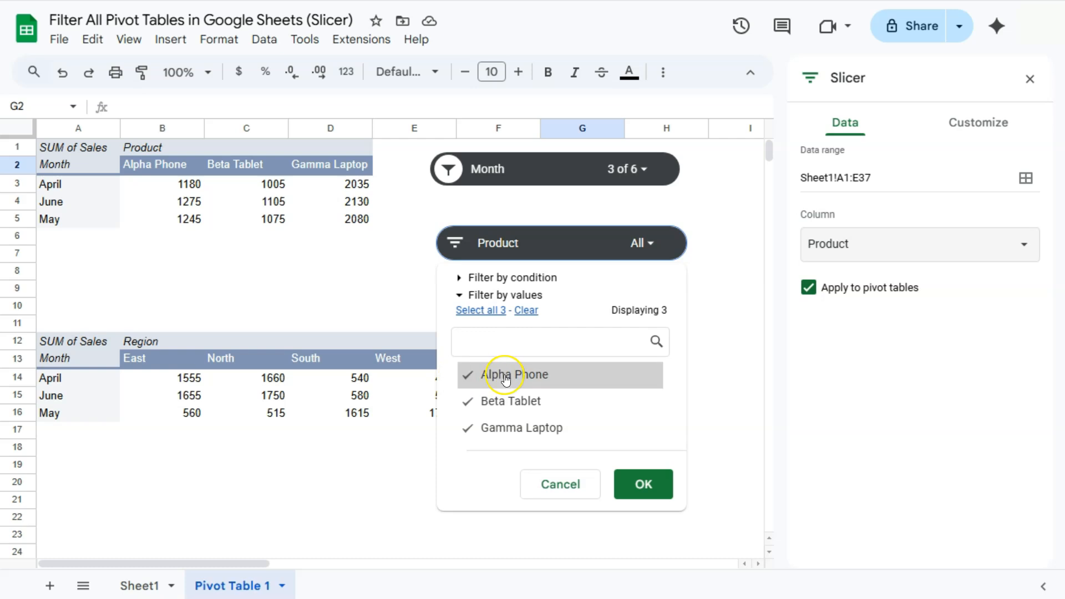
pyautogui.click(502, 401)
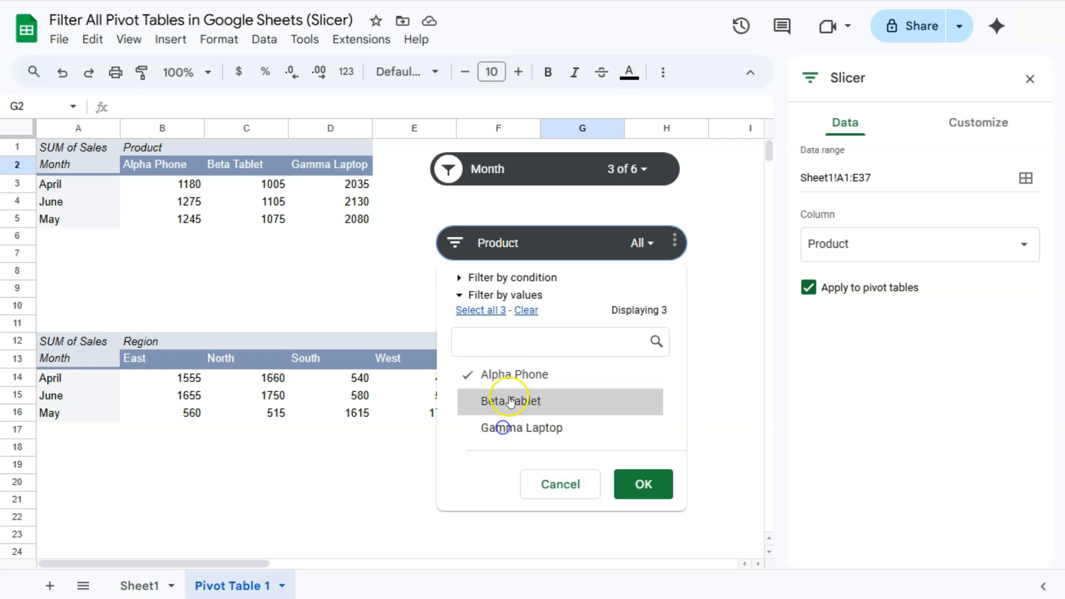
pyautogui.click(504, 428)
pyautogui.click(635, 484)
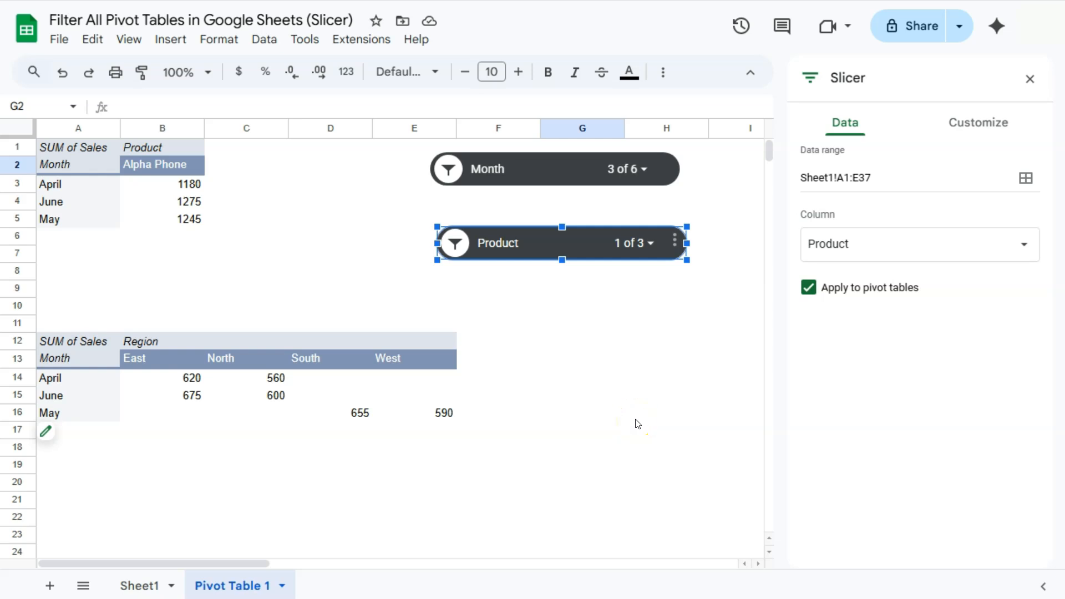
pyautogui.click(634, 416)
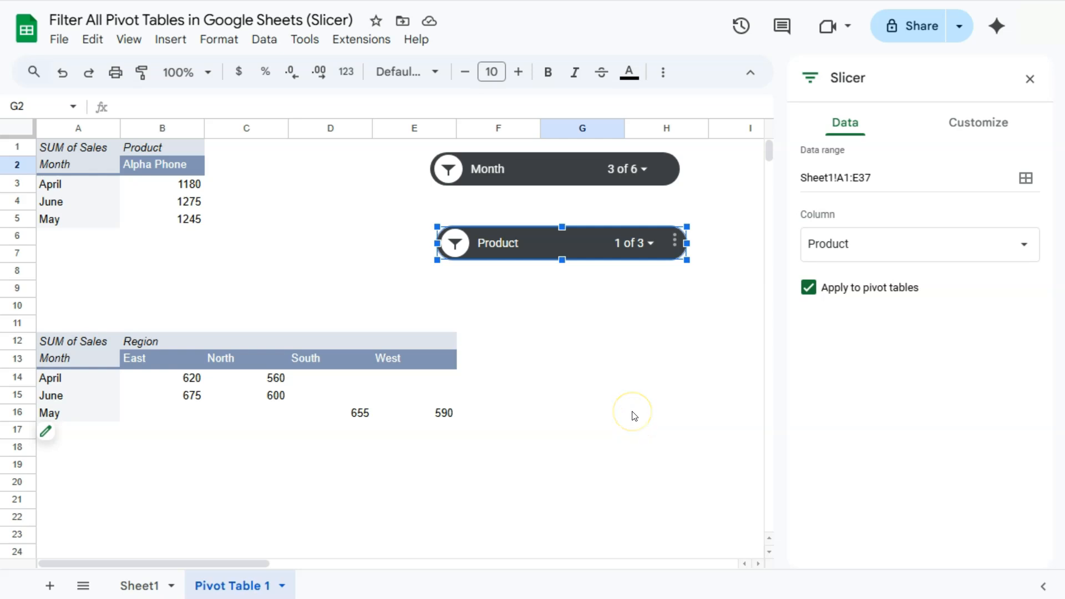